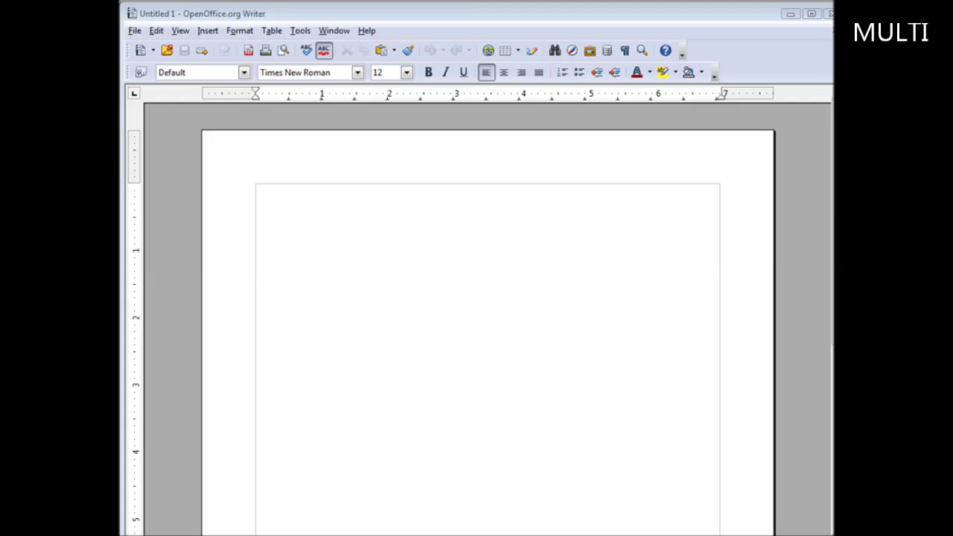
- Bring up the Open file dialog and expand its file-type filter list
click(135, 30)
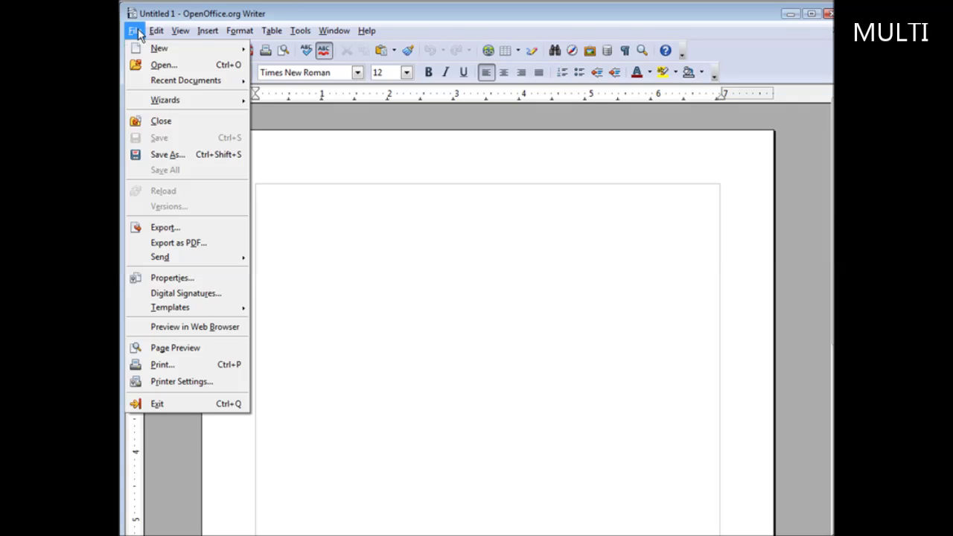
click(158, 65)
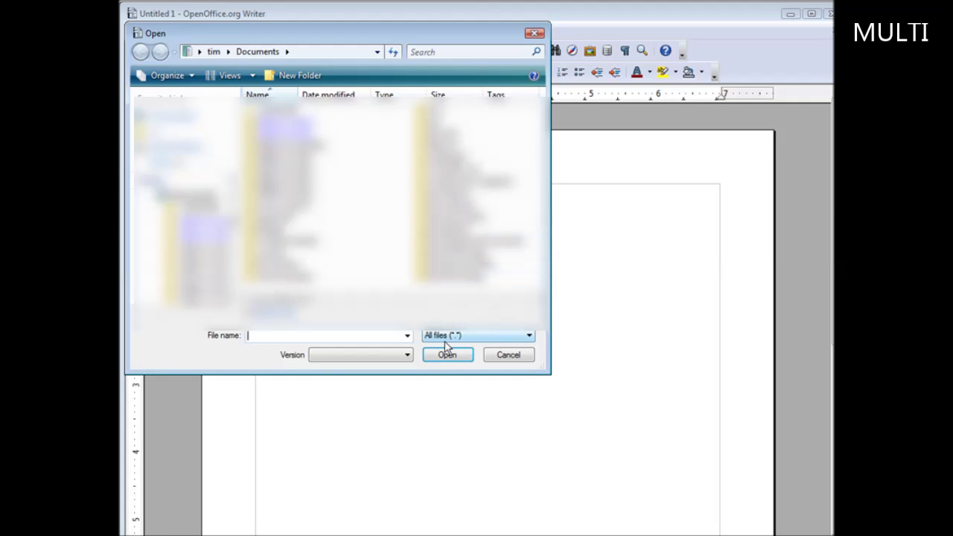
click(528, 337)
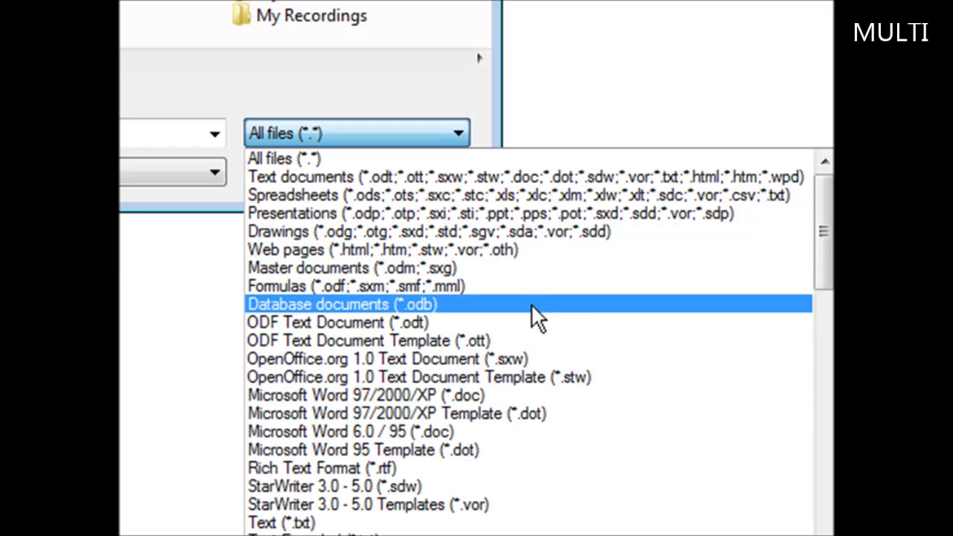
- Scroll through the available file formats and close the list, keeping All files (*.*)
scroll(581, 358, down, 1)
scroll(596, 372, down, 1)
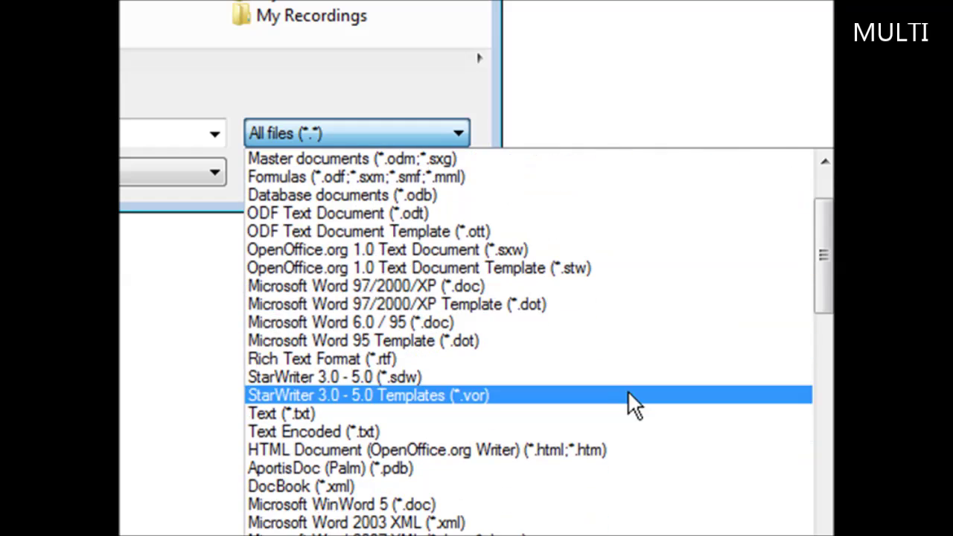
scroll(596, 358, down, 1)
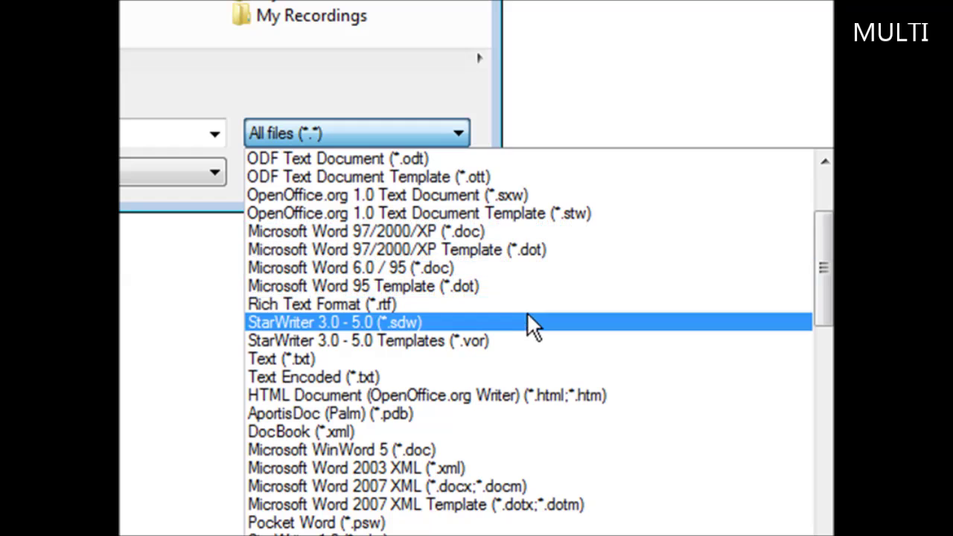
scroll(528, 310, down, 1)
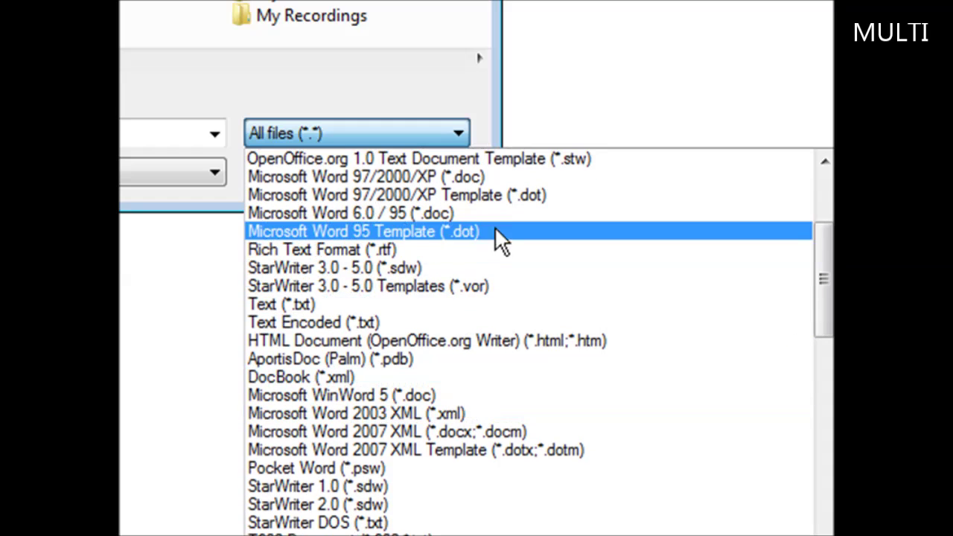
scroll(577, 387, down, 1)
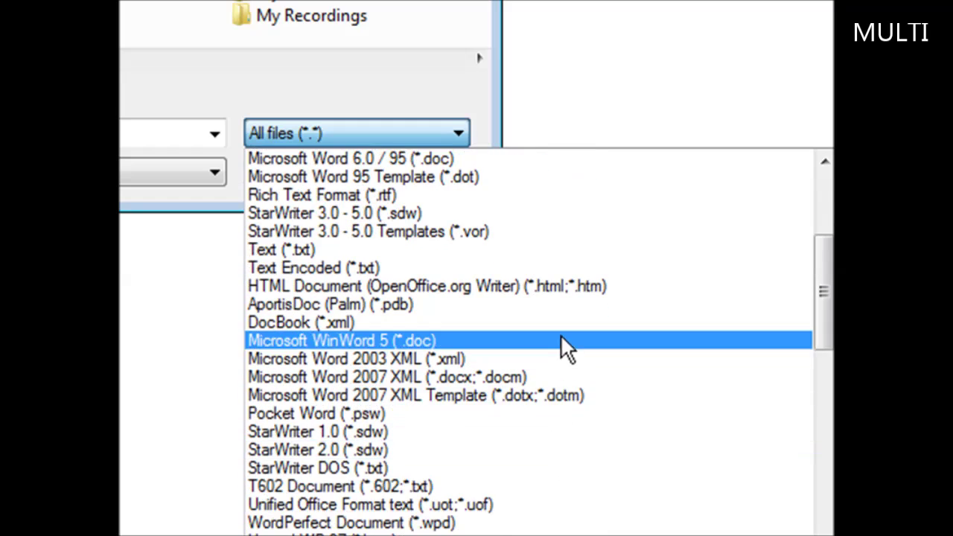
scroll(566, 353, down, 1)
scroll(592, 372, down, 1)
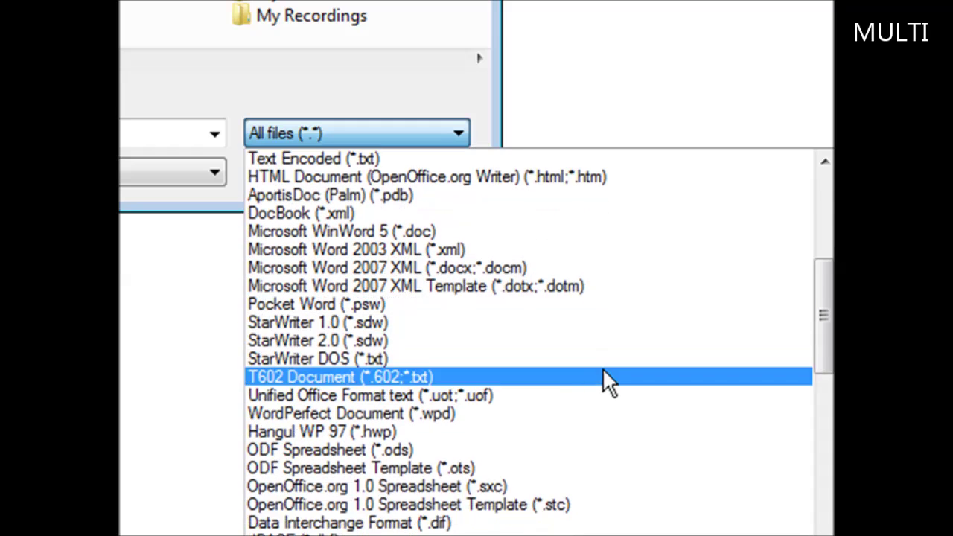
scroll(607, 365, down, 1)
scroll(617, 365, down, 1)
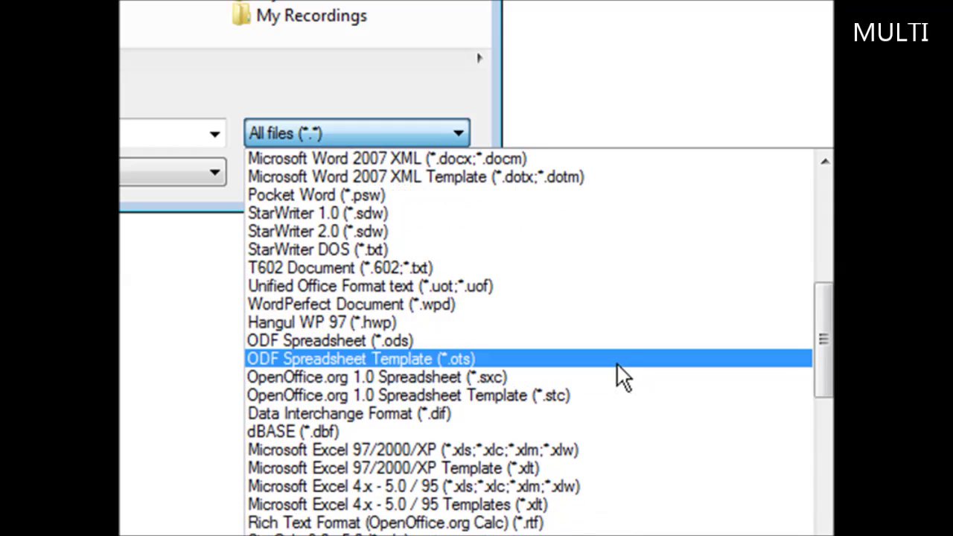
scroll(617, 365, down, 1)
scroll(619, 372, down, 3)
scroll(622, 379, down, 2)
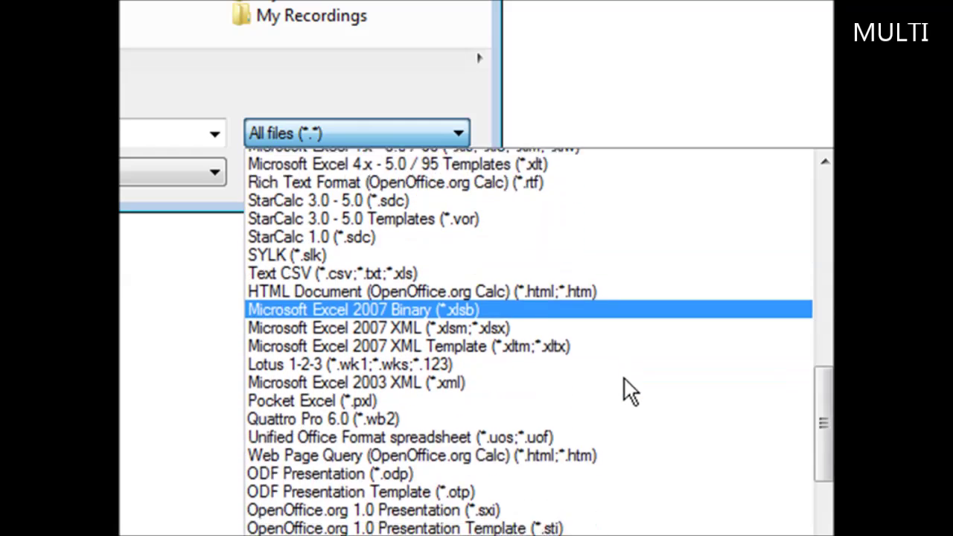
scroll(626, 381, down, 3)
scroll(632, 387, down, 2)
scroll(634, 385, down, 5)
scroll(633, 381, down, 5)
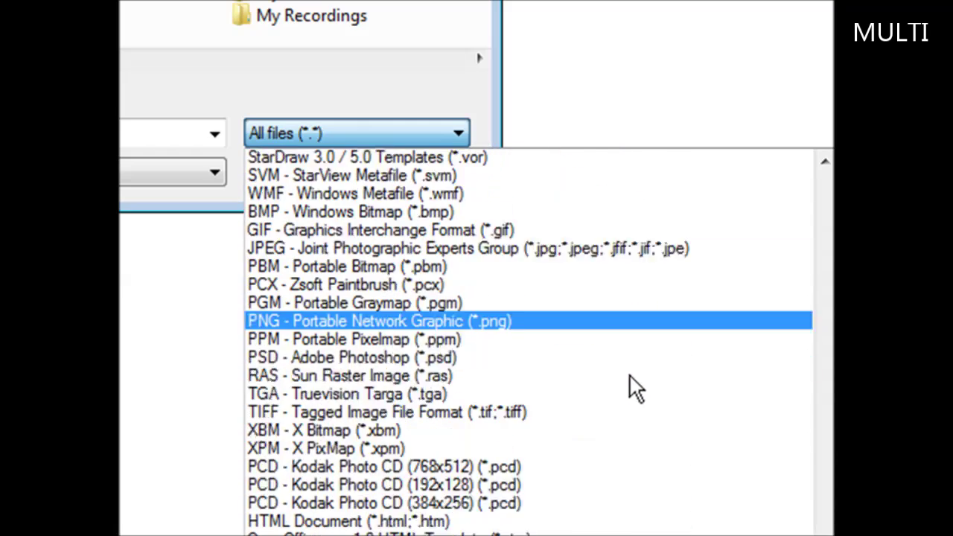
scroll(631, 376, down, 2)
click(224, 323)
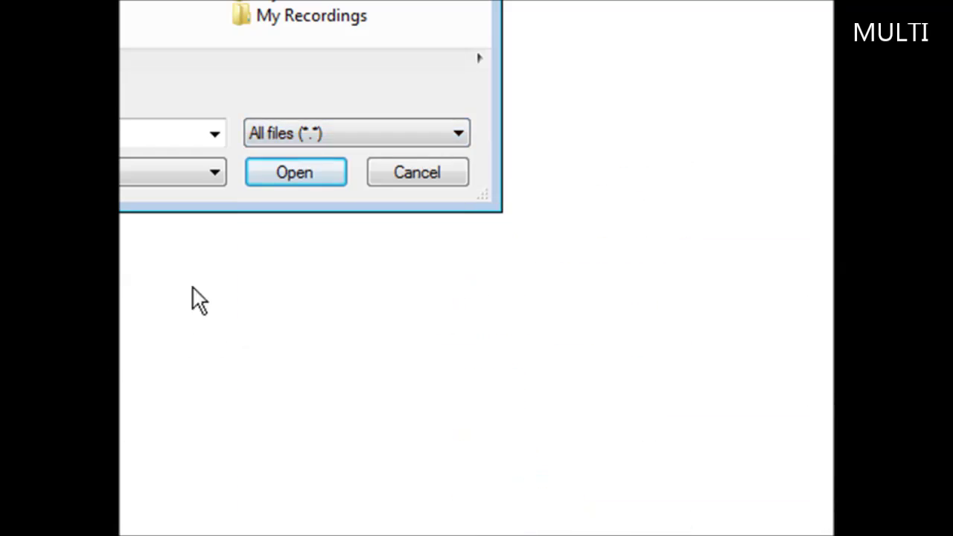
- Cancel the Open dialog without opening any file
click(417, 173)
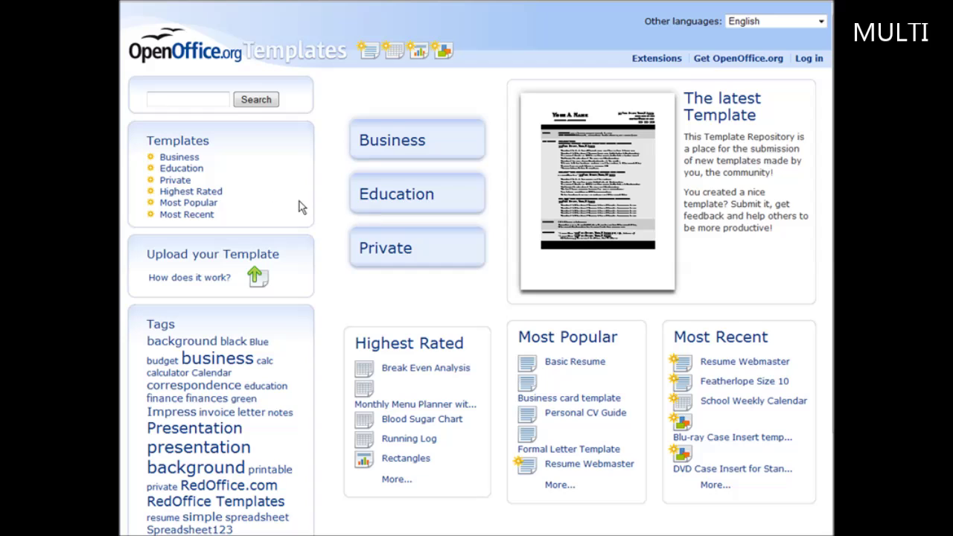
- Browse the Business templates category, then its Business Correspondence subcategory
click(182, 157)
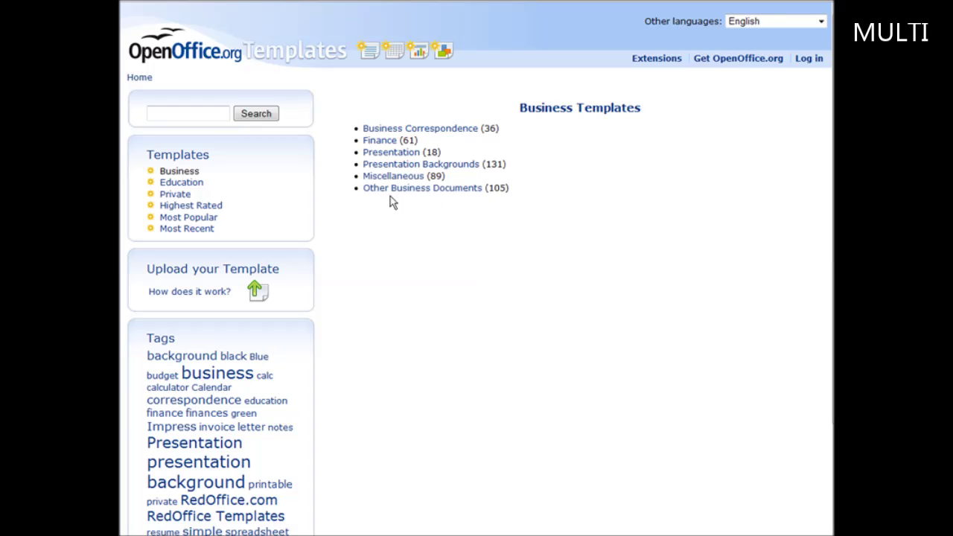
click(406, 132)
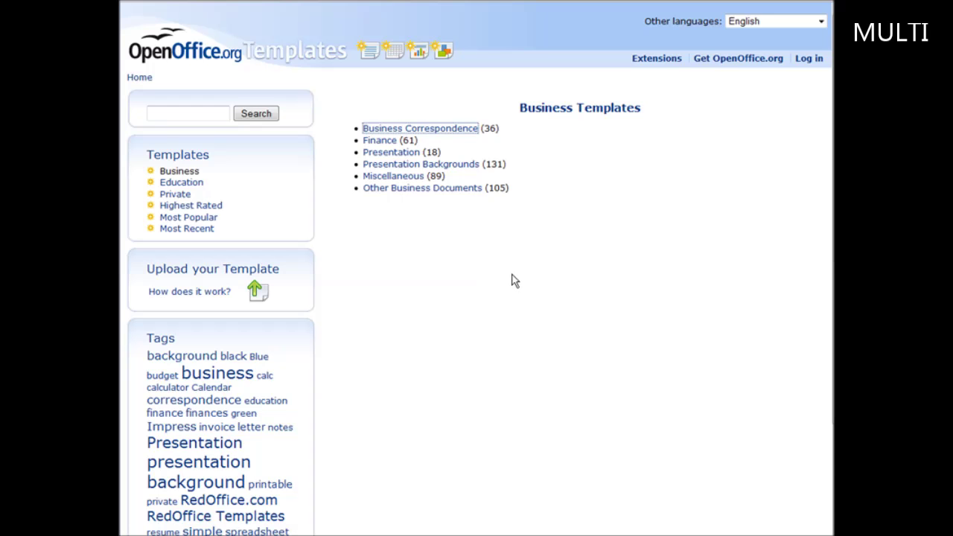
- Scroll down to Quater Page Flyer and highlight its Writer application type
scroll(533, 271, down, 2)
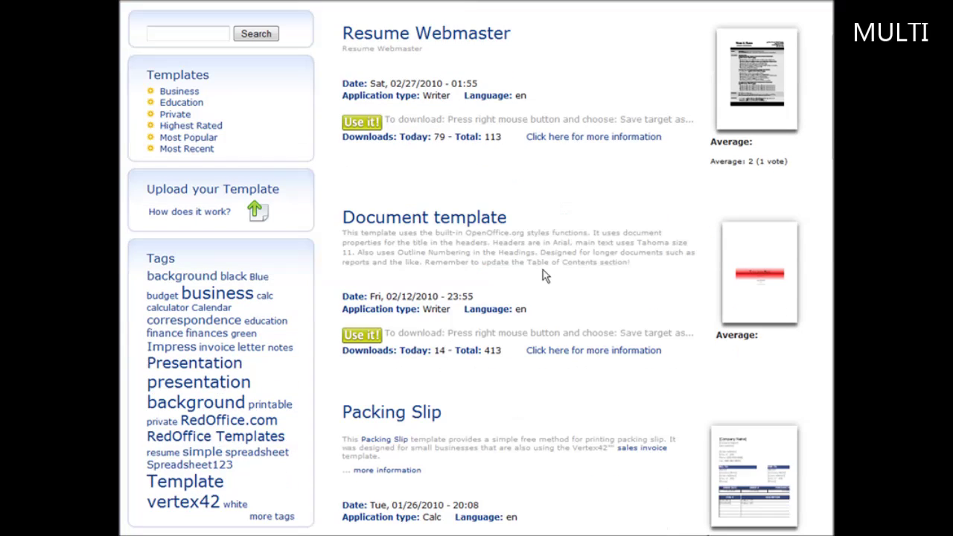
scroll(544, 270, down, 3)
scroll(555, 246, down, 3)
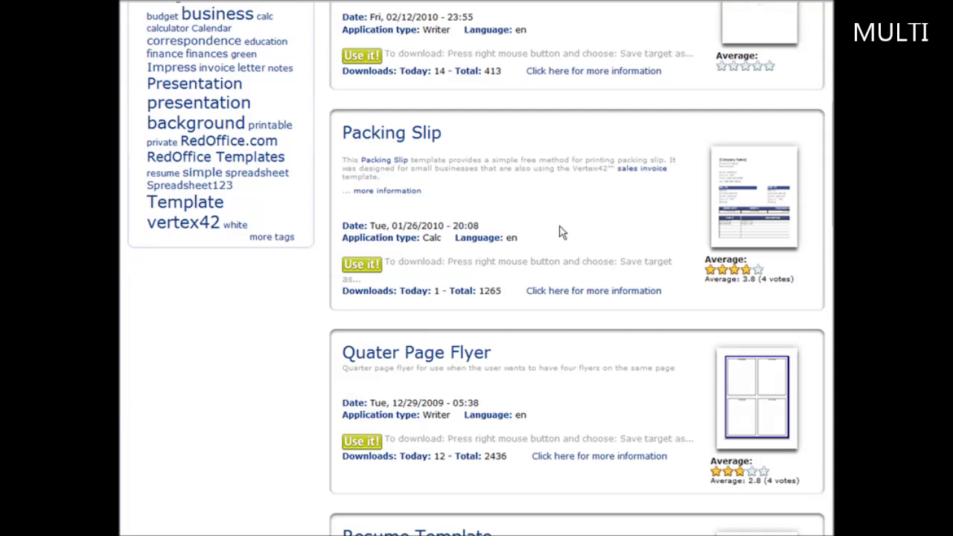
scroll(559, 230, down, 2)
scroll(560, 230, down, 3)
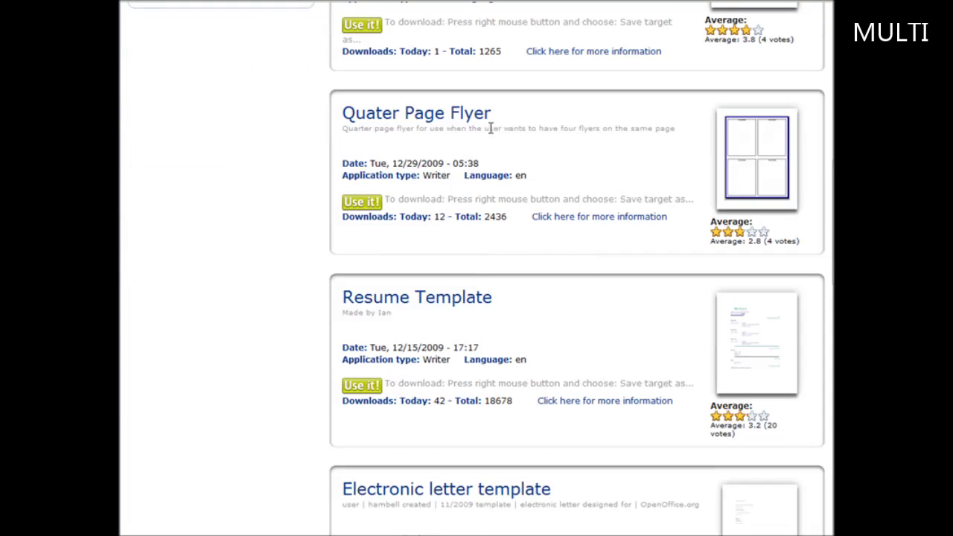
drag(421, 175, 456, 179)
click(456, 193)
- Highlight the Packing Slip's Calc application type, then scroll back down to the flyer
scroll(497, 201, up, 1)
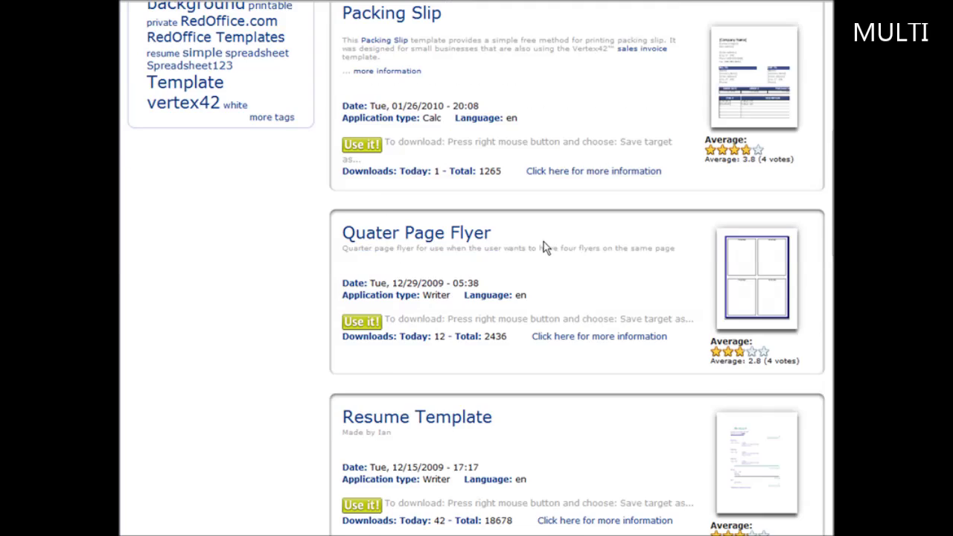
scroll(544, 246, up, 1)
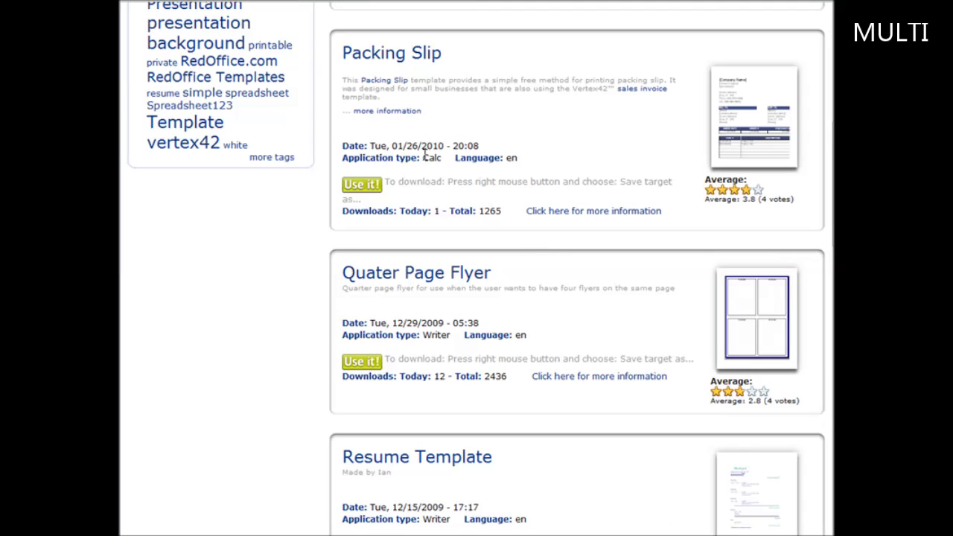
drag(422, 158, 443, 164)
scroll(517, 257, down, 2)
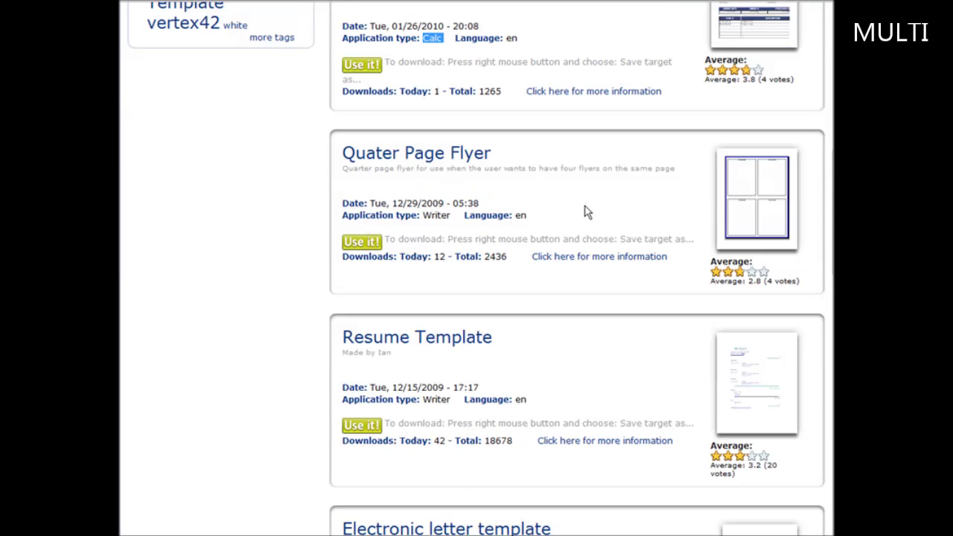
scroll(633, 212, down, 1)
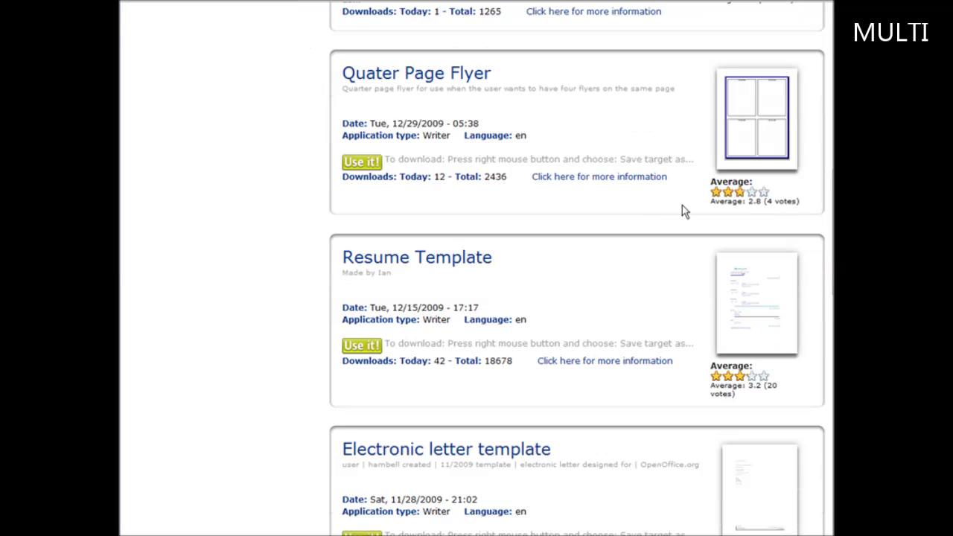
- Download the Quater Page Flyer template, saving Quarter Page Flyer.ott under its default name
click(372, 165)
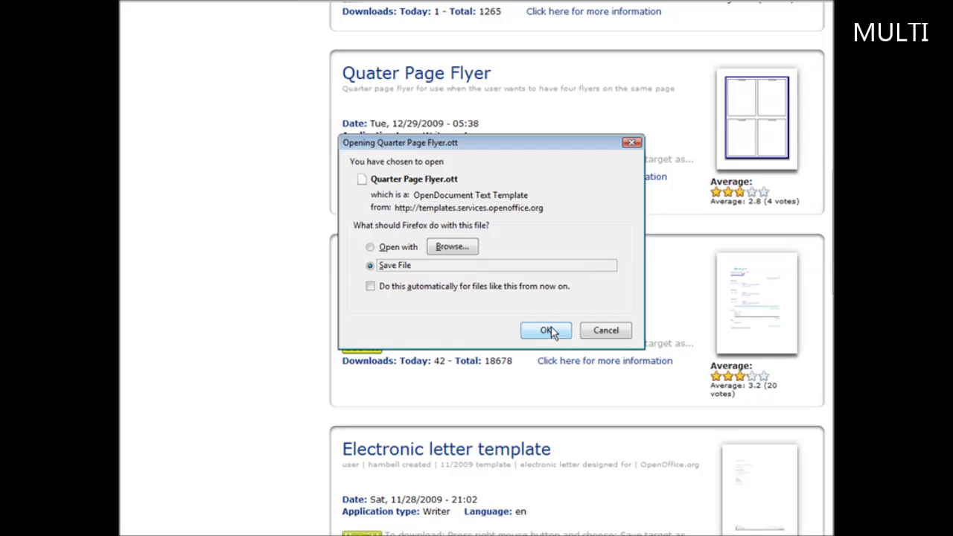
click(546, 330)
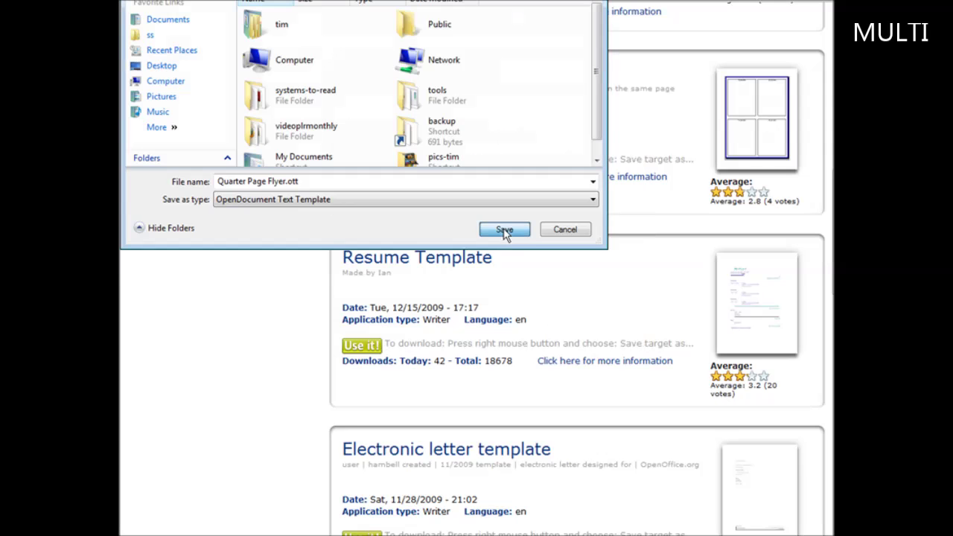
click(505, 228)
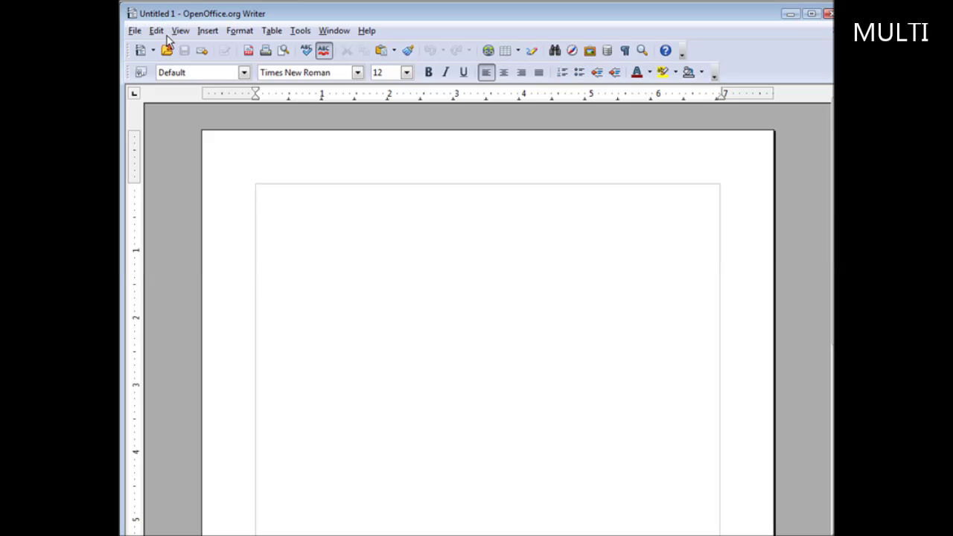
- Open Quarter Page Flyer.ott from the Desktop as a new Writer document
click(167, 51)
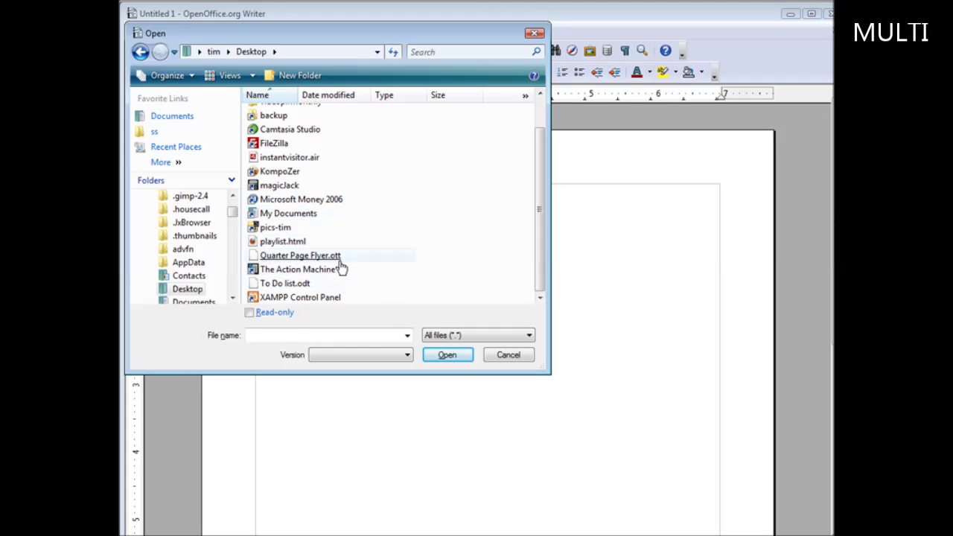
click(336, 256)
double_click(336, 256)
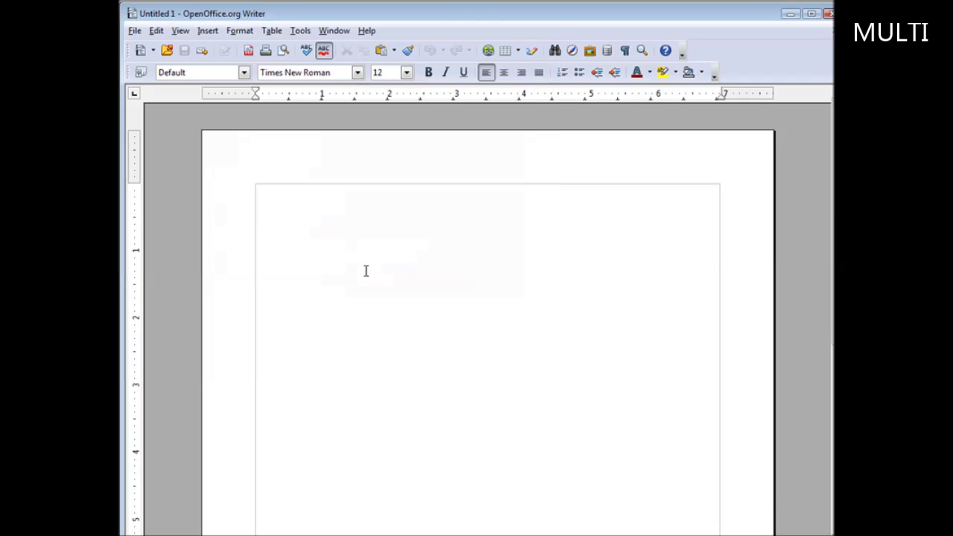
- Look over the four 'Put text here' panels of Untitled 2, then show the File menu
scroll(387, 234, down, 2)
scroll(394, 277, down, 4)
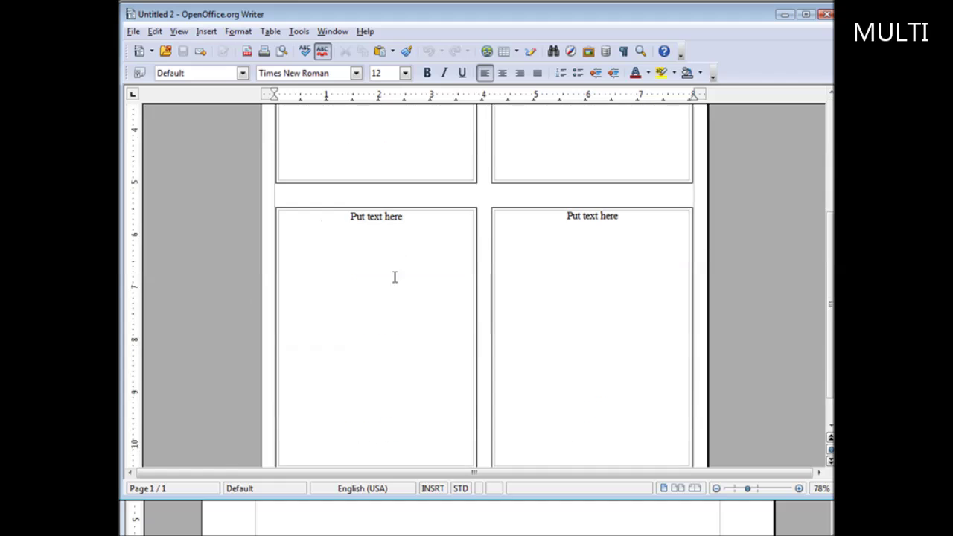
scroll(387, 278, down, 1)
scroll(386, 282, up, 2)
scroll(387, 282, up, 5)
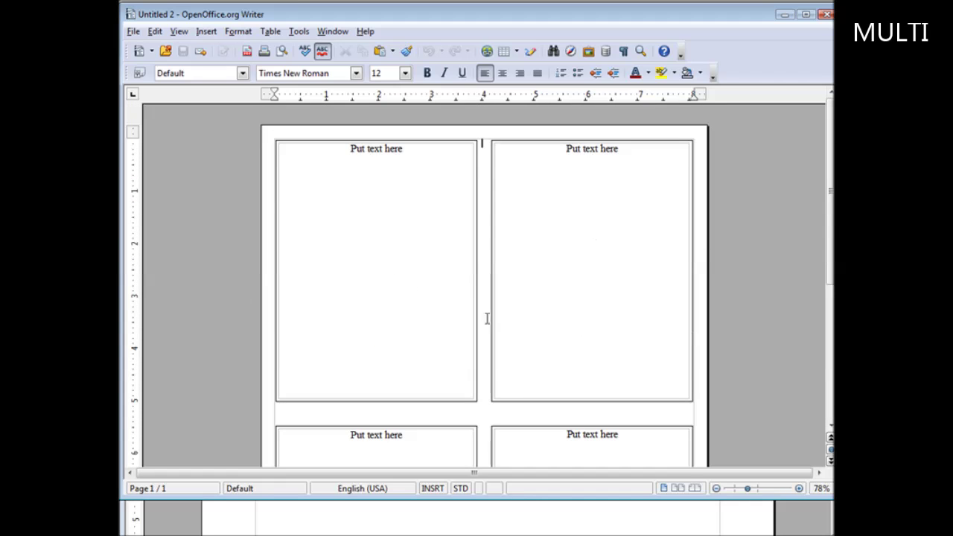
scroll(487, 319, down, 3)
scroll(608, 358, up, 3)
scroll(594, 356, up, 1)
click(134, 31)
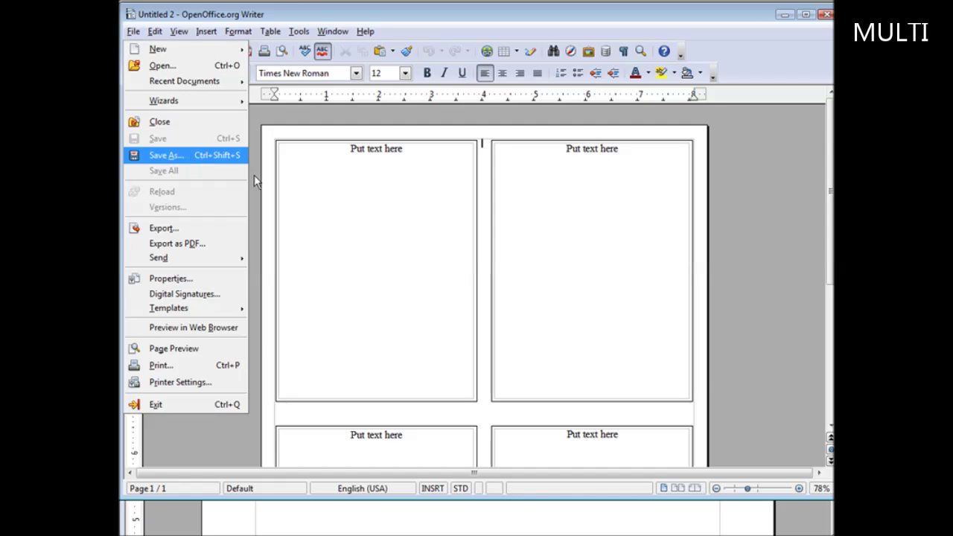
key(Return)
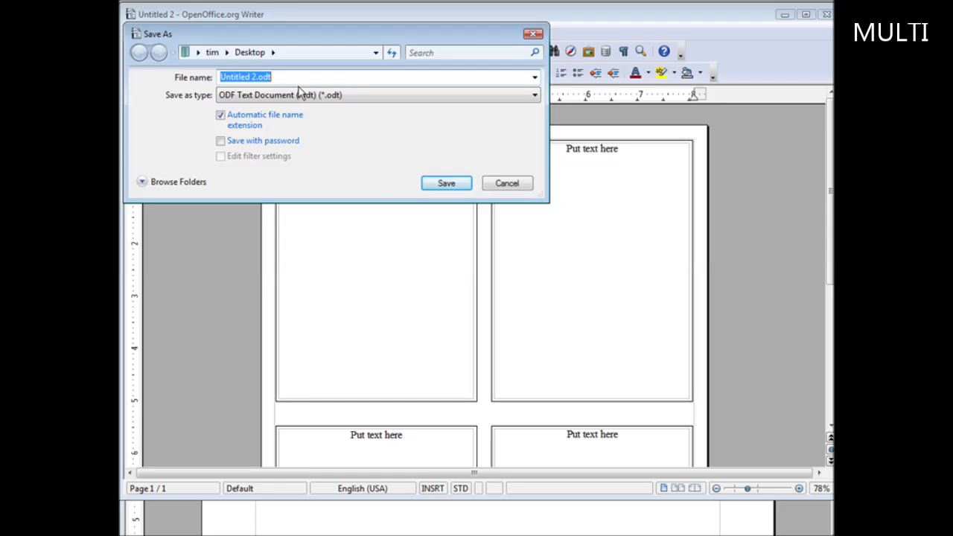
click(508, 184)
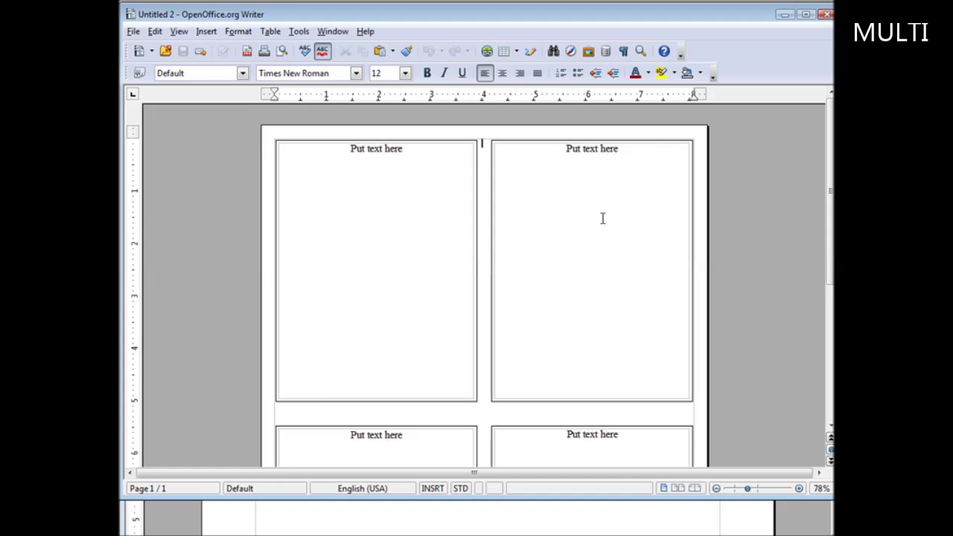